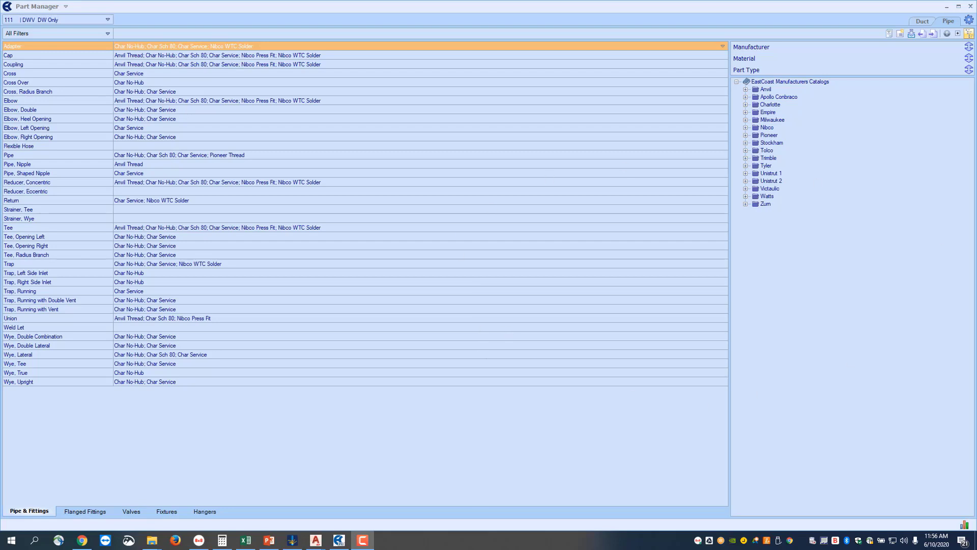
# Add a pipe manufacturer named "Manf abc" in the pipe configuration and finish the configuration.
pyautogui.click(970, 21)
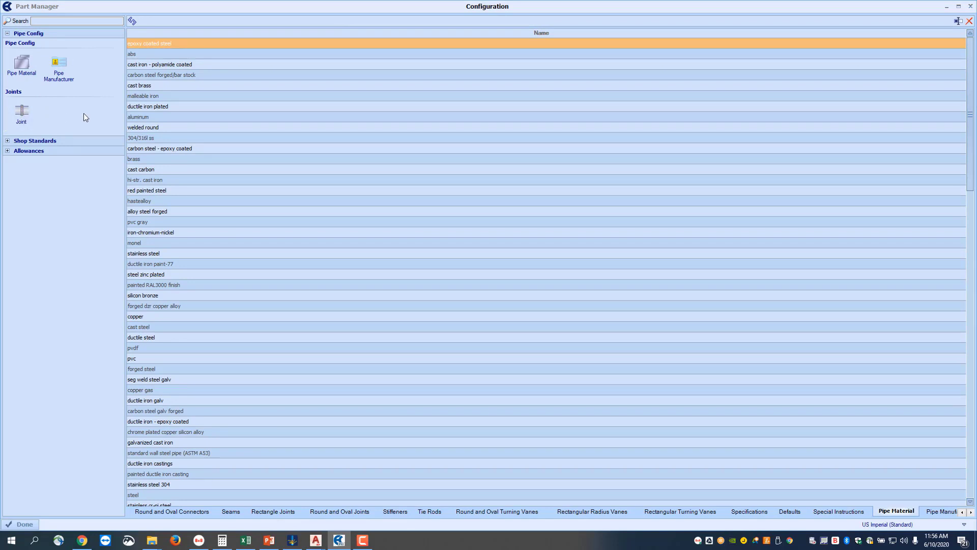
pyautogui.click(59, 63)
pyautogui.moveTo(60, 61); pyautogui.dragTo(262, 146)
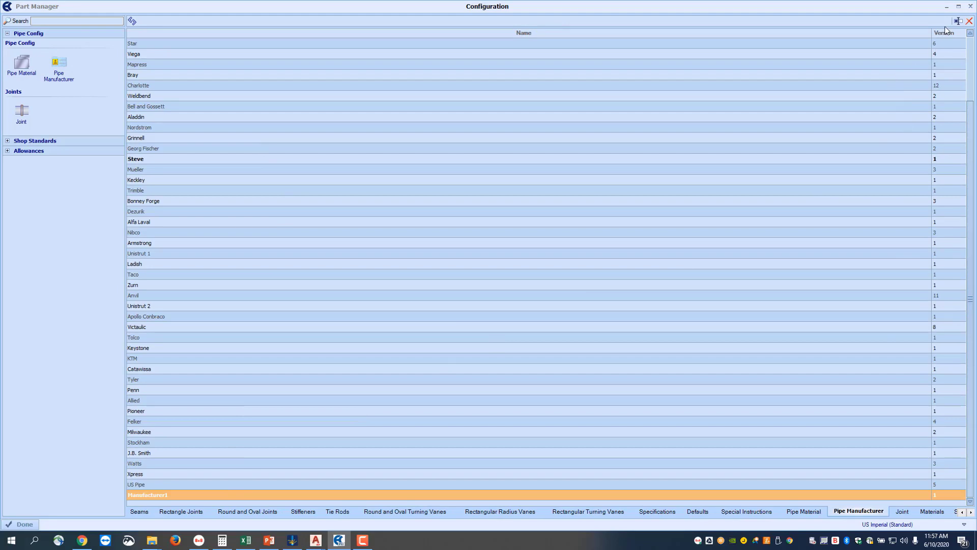
pyautogui.click(959, 21)
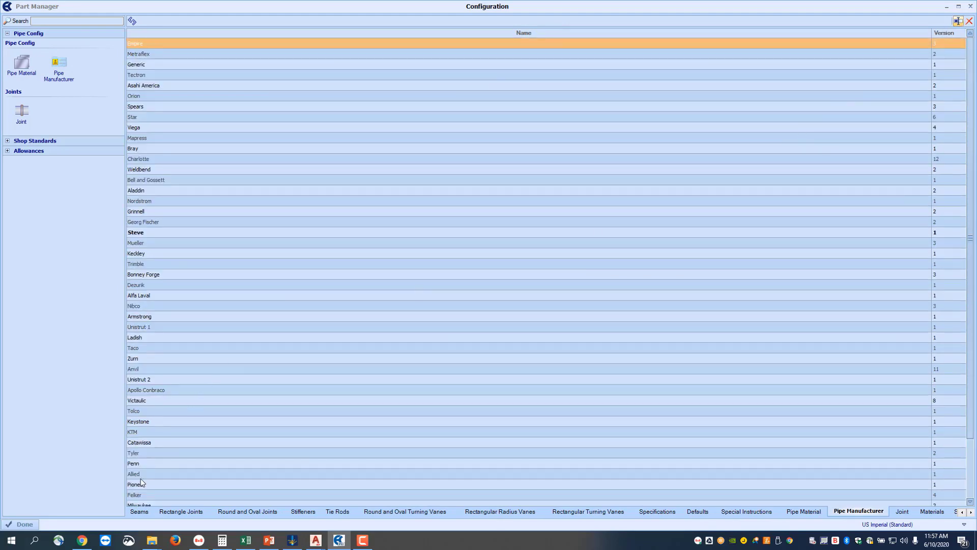
pyautogui.scroll(-3, 208, 430)
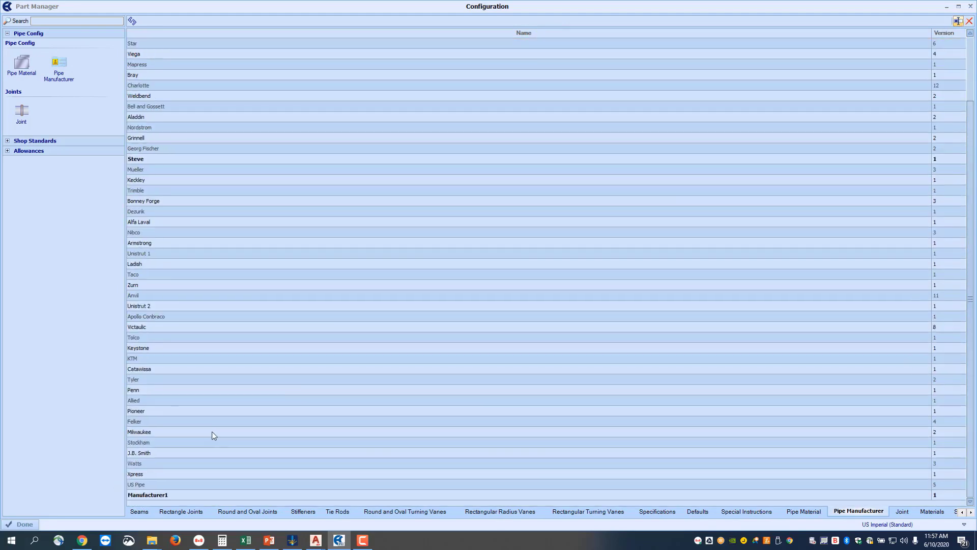
pyautogui.doubleClick(154, 497)
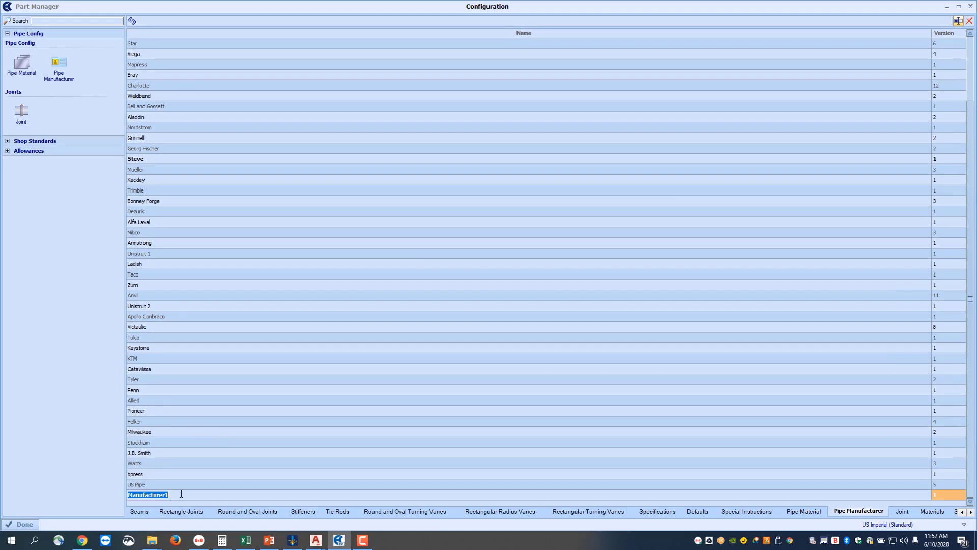
pyautogui.write('Manf abc')
pyautogui.click(23, 524)
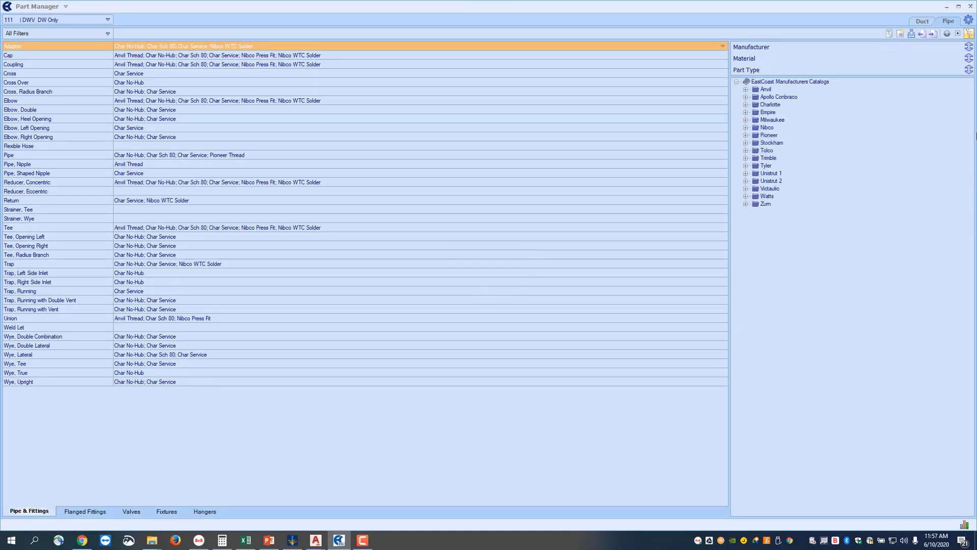
# Add a pipe material named "MAT abc" in the pipe configuration and finish the configuration.
pyautogui.click(969, 21)
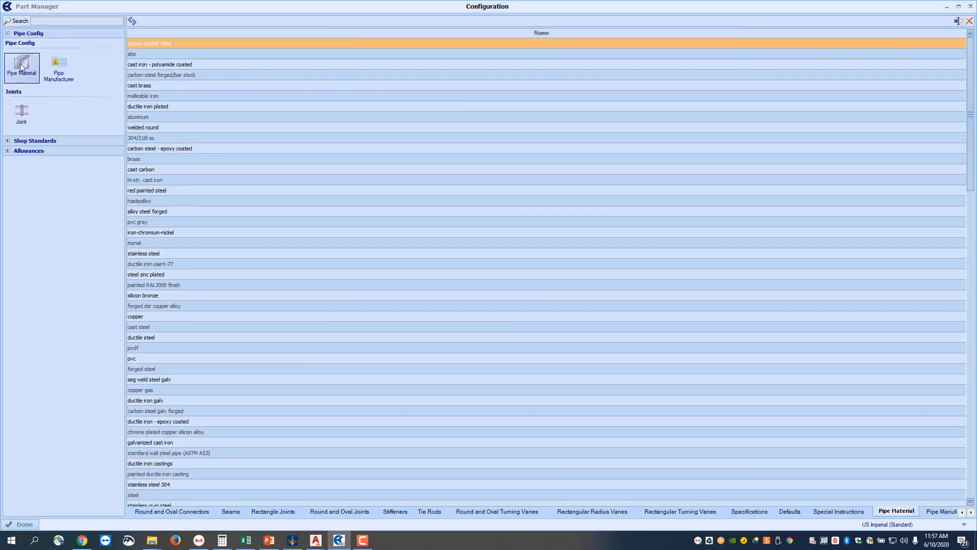
pyautogui.moveTo(21, 66); pyautogui.dragTo(208, 189)
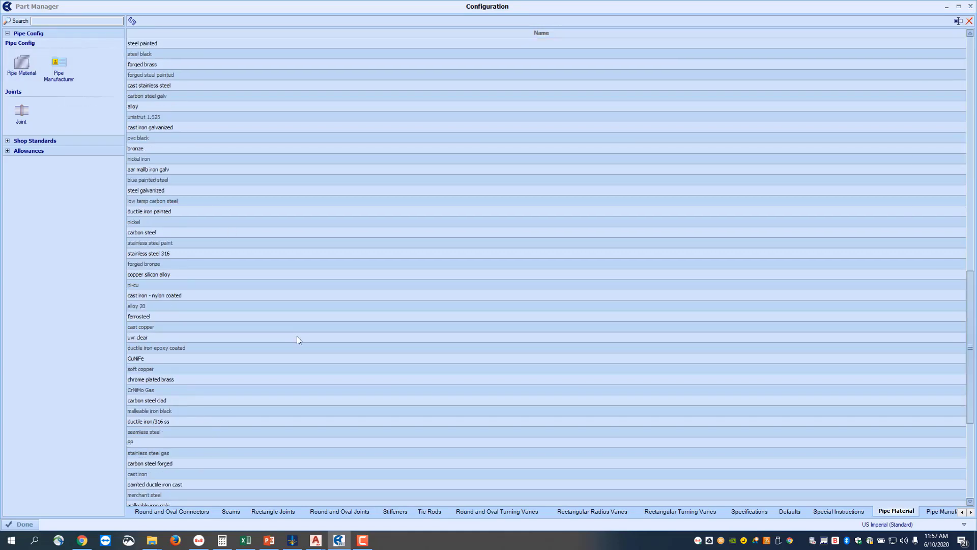
pyautogui.click(957, 21)
pyautogui.scroll(-7, 389, 234)
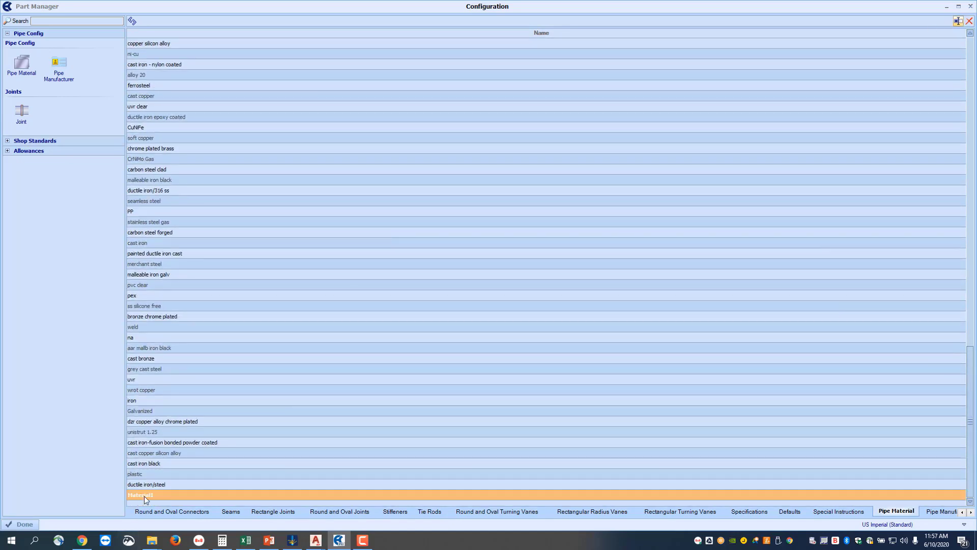
pyautogui.click(145, 495)
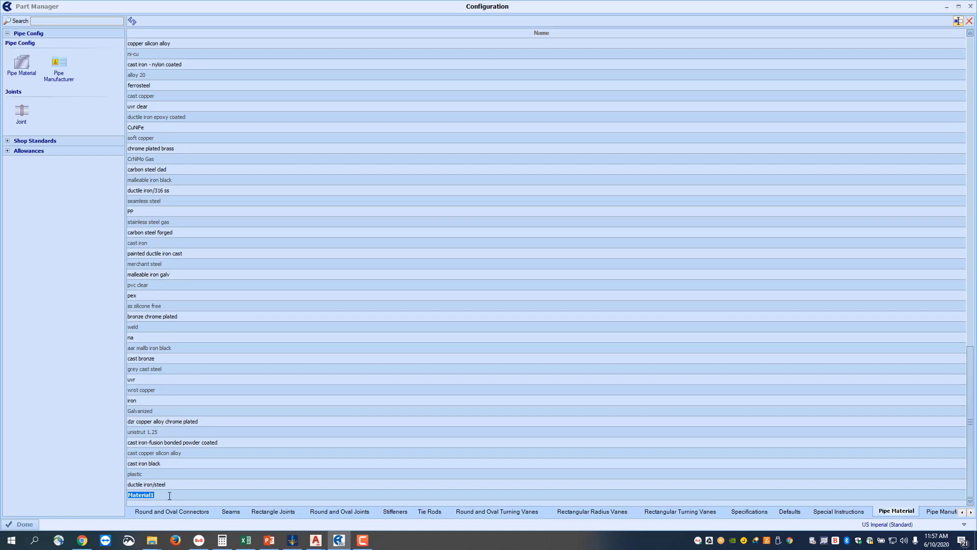
pyautogui.write('MAT abc')
pyautogui.click(29, 526)
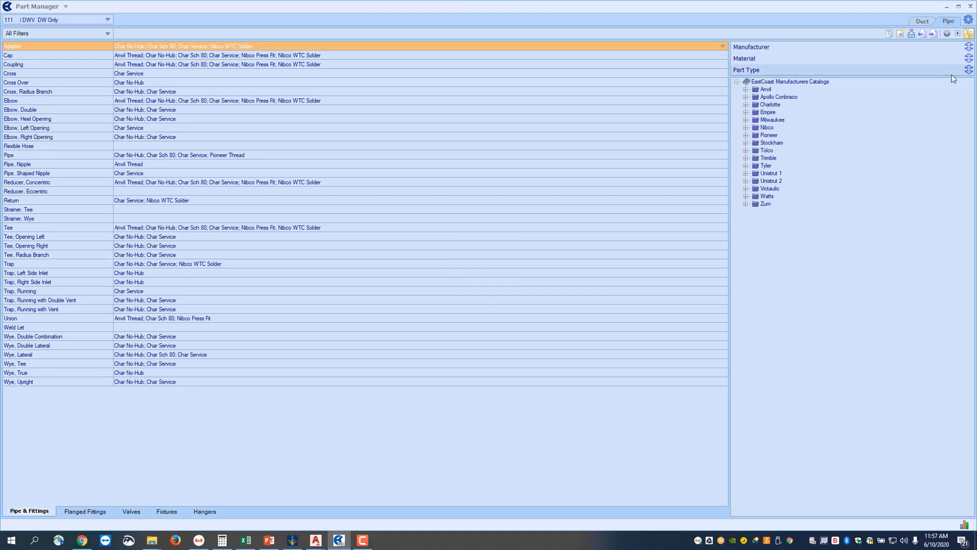
# Open the pipe joint configuration, sort the joints by name and locate the female thread entries.
pyautogui.click(968, 20)
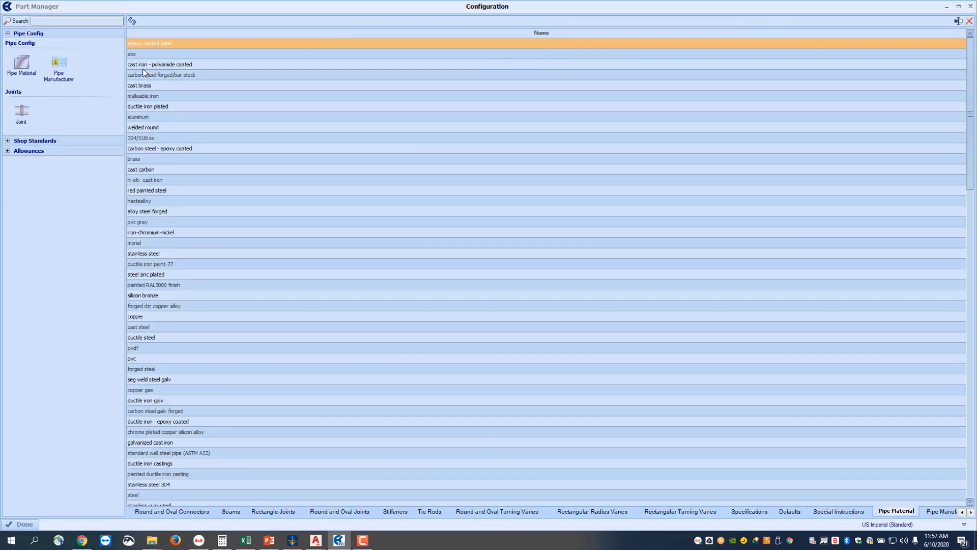
pyautogui.click(21, 114)
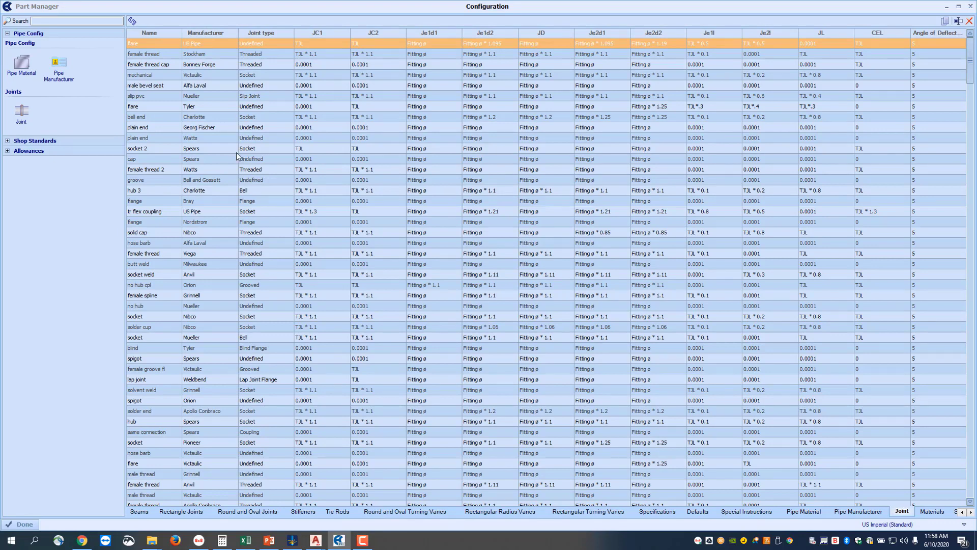
pyautogui.click(257, 34)
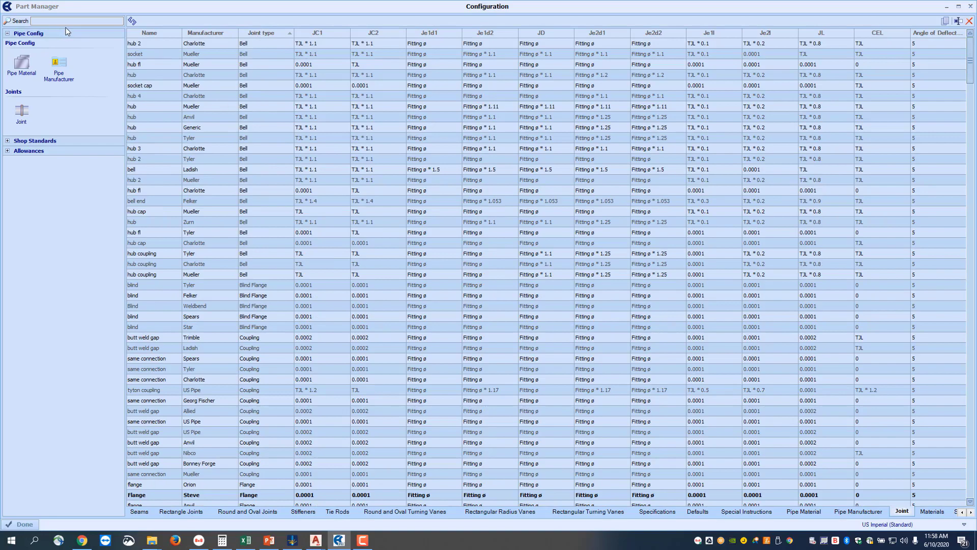
pyautogui.click(141, 33)
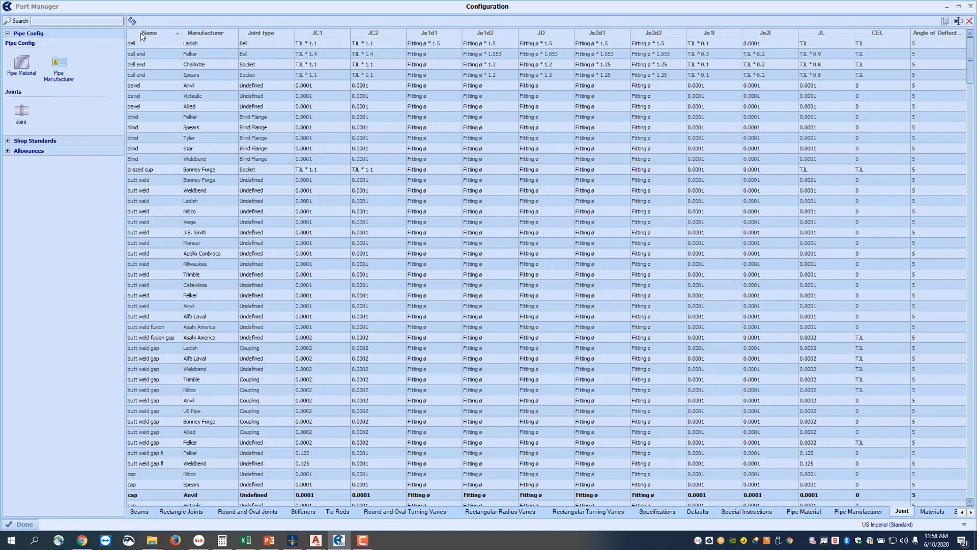
pyautogui.scroll(-10, 150, 344)
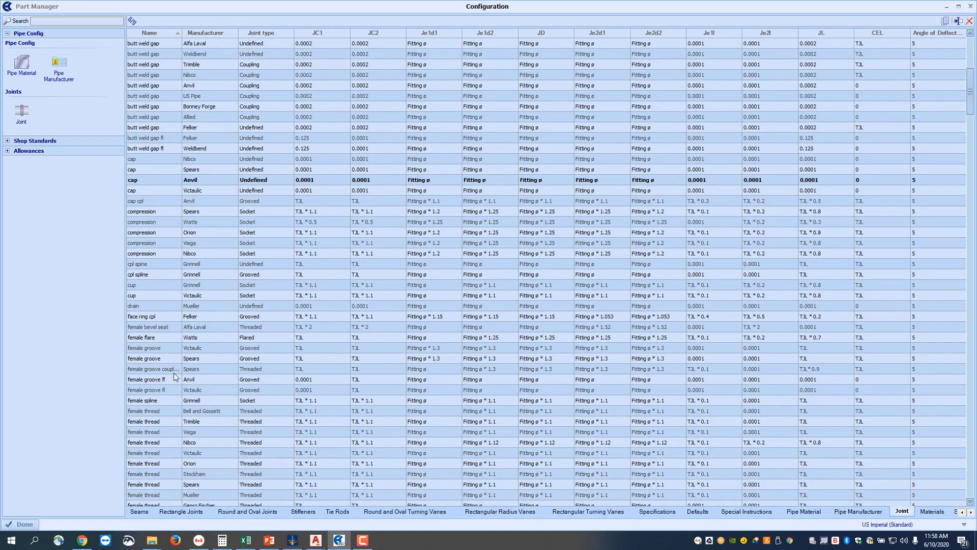
pyautogui.scroll(-2, 174, 382)
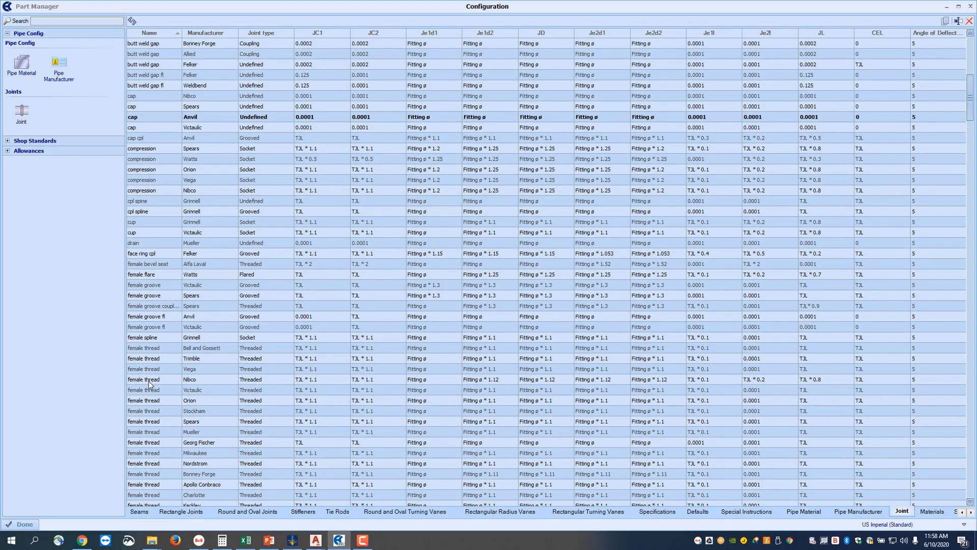
pyautogui.scroll(-2, 149, 384)
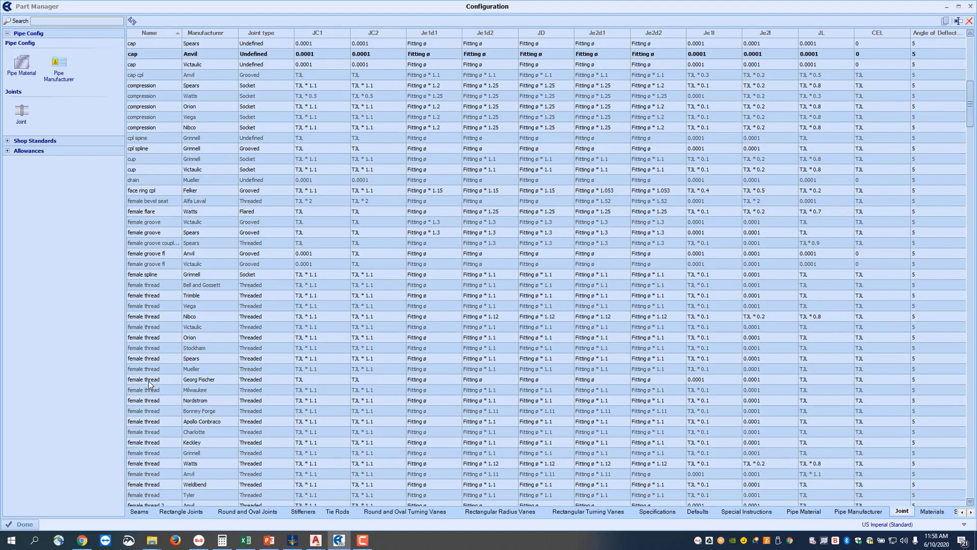
# Copy the Anvil female thread joint as "female thread" for manufacturer Manf abc, and finish the configuration.
pyautogui.click(143, 474)
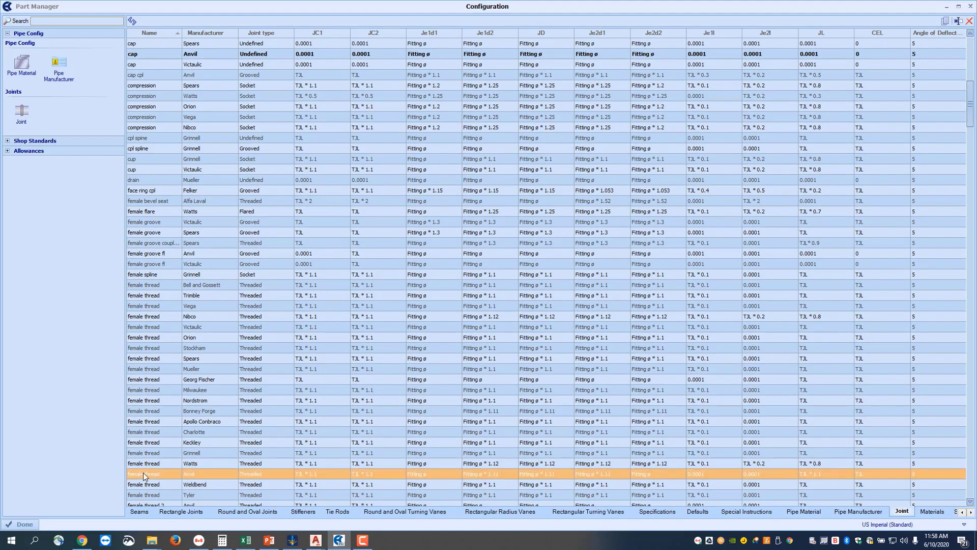
pyautogui.click(946, 21)
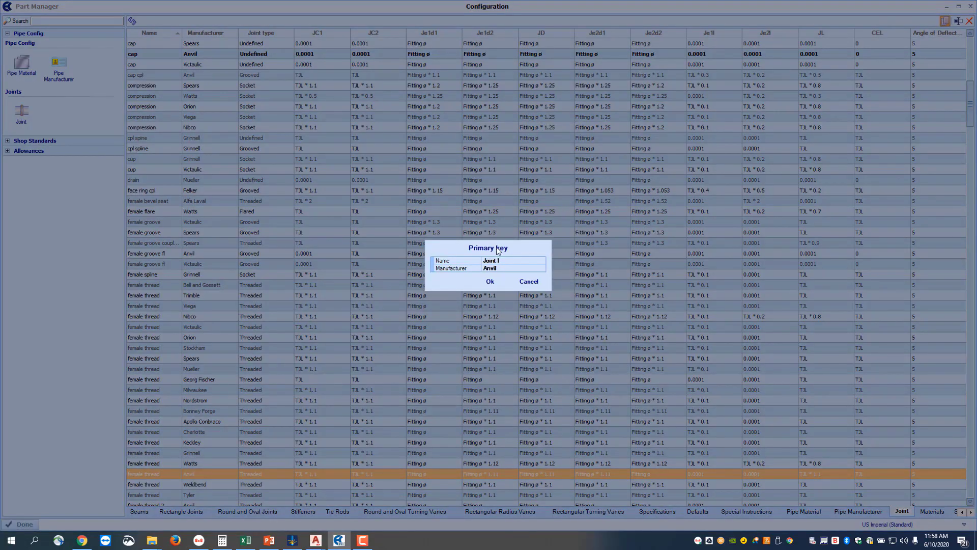
pyautogui.click(505, 261)
pyautogui.moveTo(507, 261); pyautogui.dragTo(392, 253)
pyautogui.write('female thread')
pyautogui.click(504, 269)
pyautogui.click(540, 268)
pyautogui.scroll(2, 513, 306)
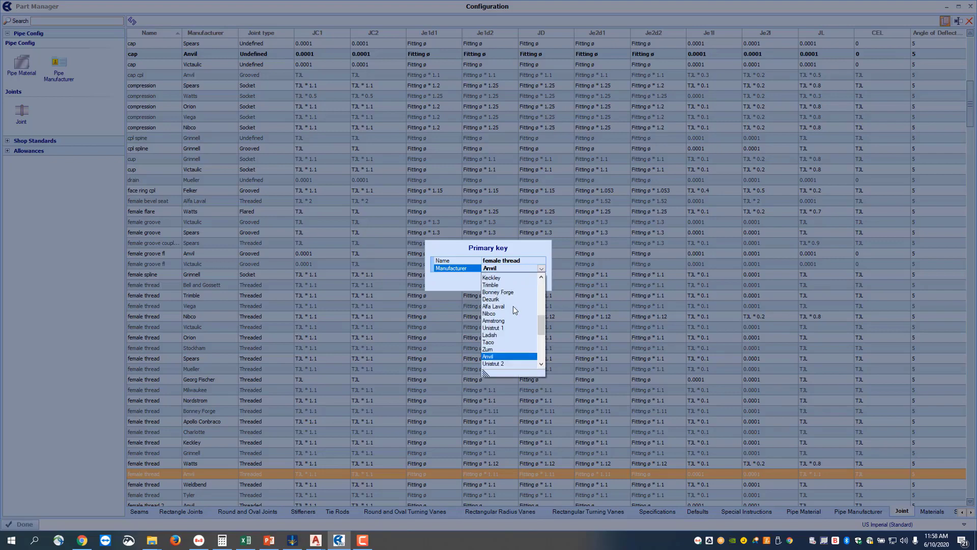
pyautogui.scroll(-3, 510, 321)
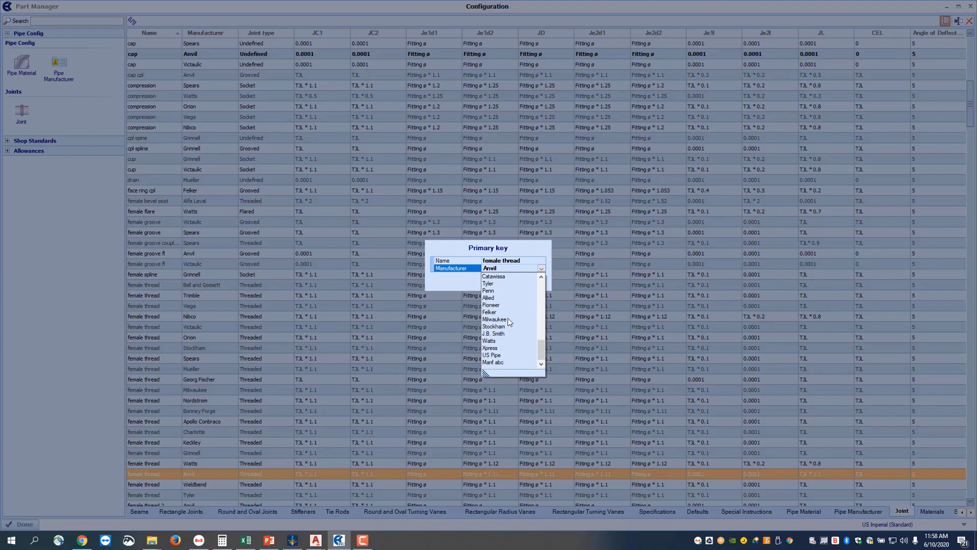
pyautogui.click(491, 363)
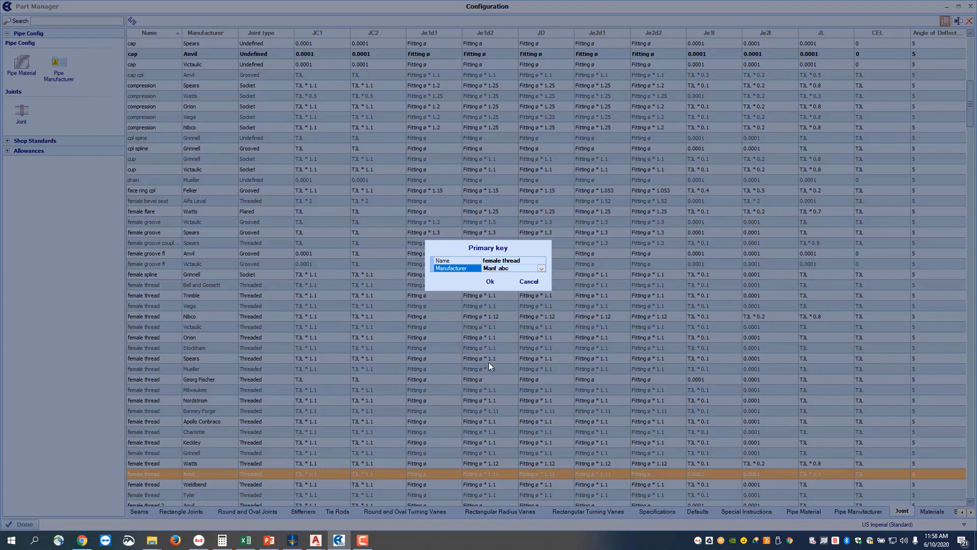
pyautogui.click(489, 281)
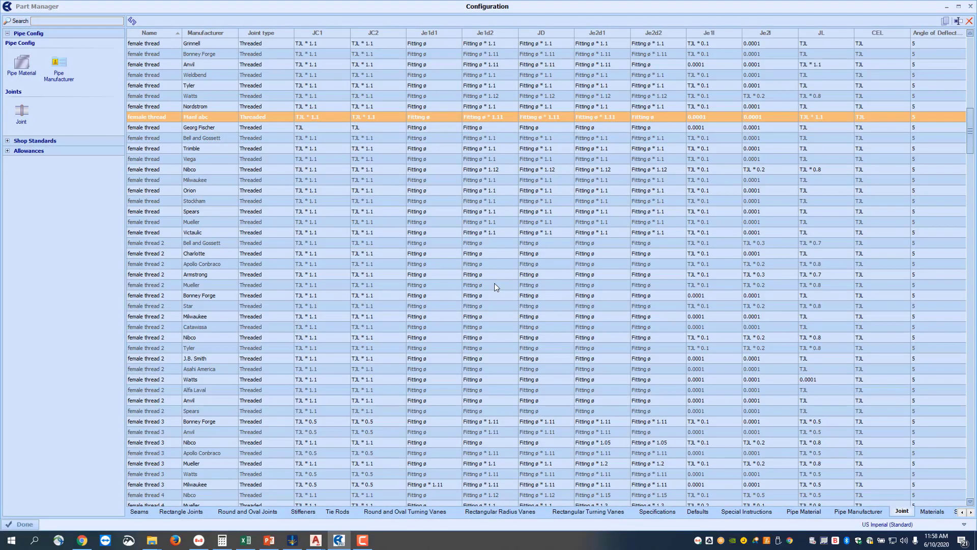
pyautogui.click(206, 130)
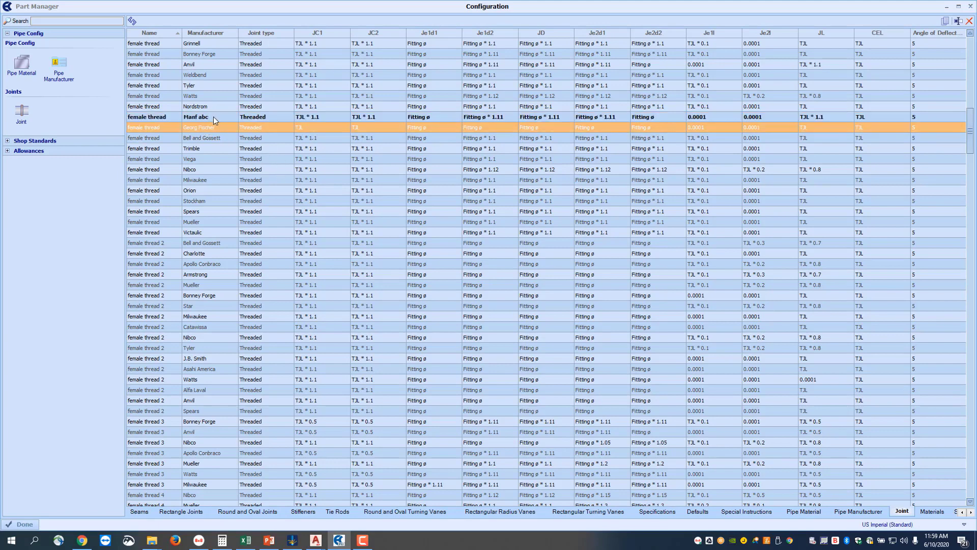
pyautogui.click(213, 117)
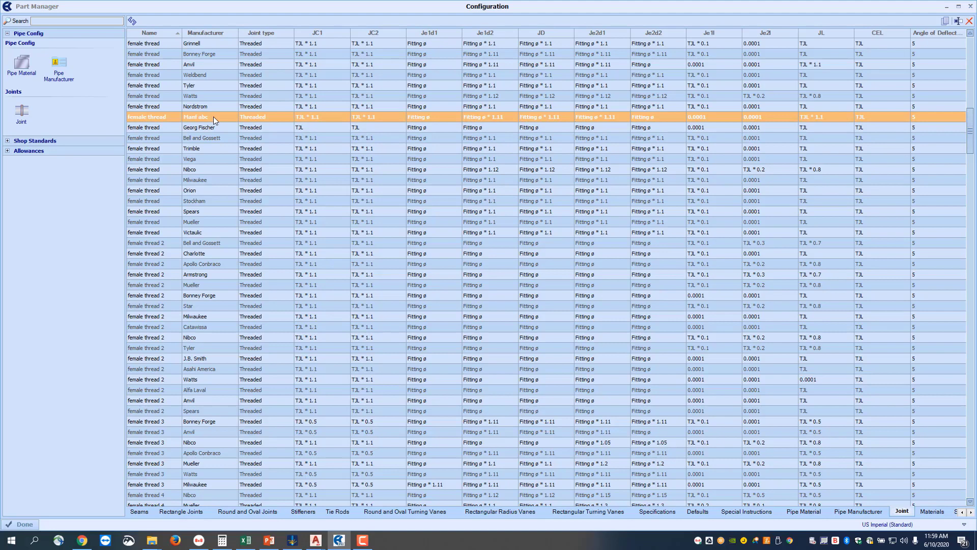
pyautogui.click(23, 524)
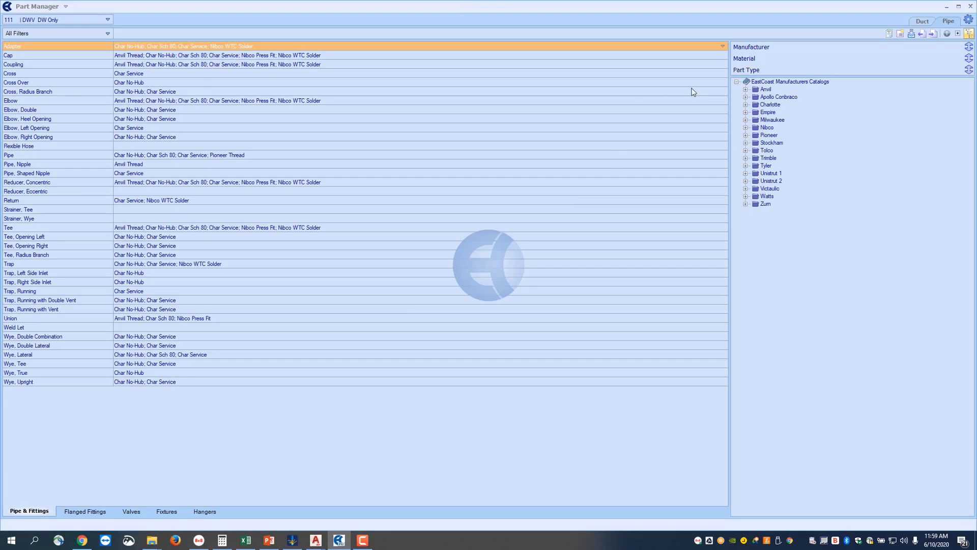
# Enable the ANvil 150 MI filter group for the Elbow part type and open that group for editing.
pyautogui.click(457, 101)
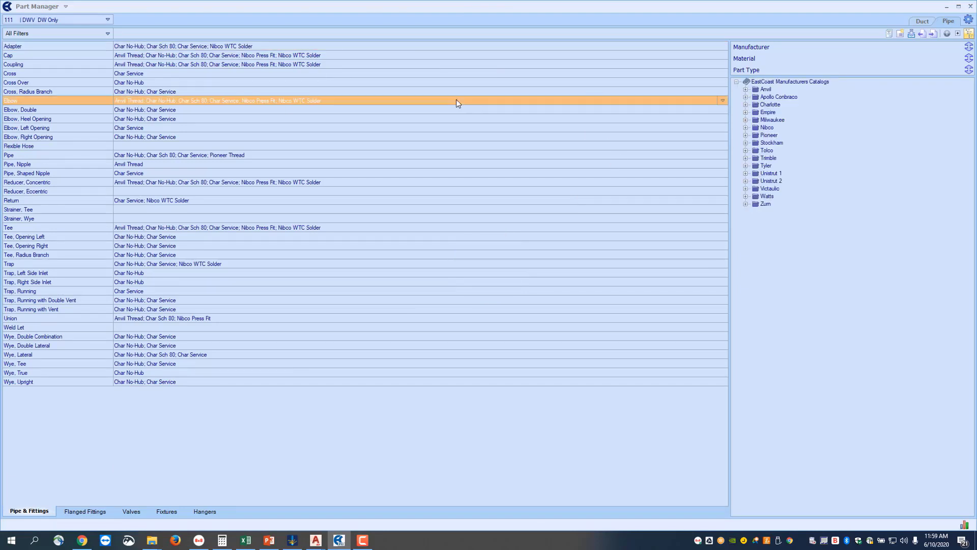
pyautogui.click(723, 100)
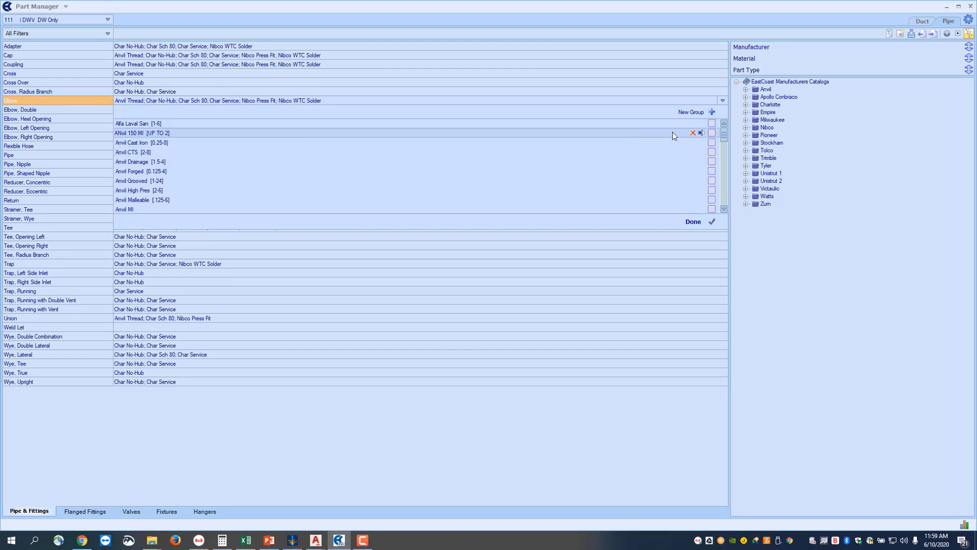
pyautogui.click(712, 133)
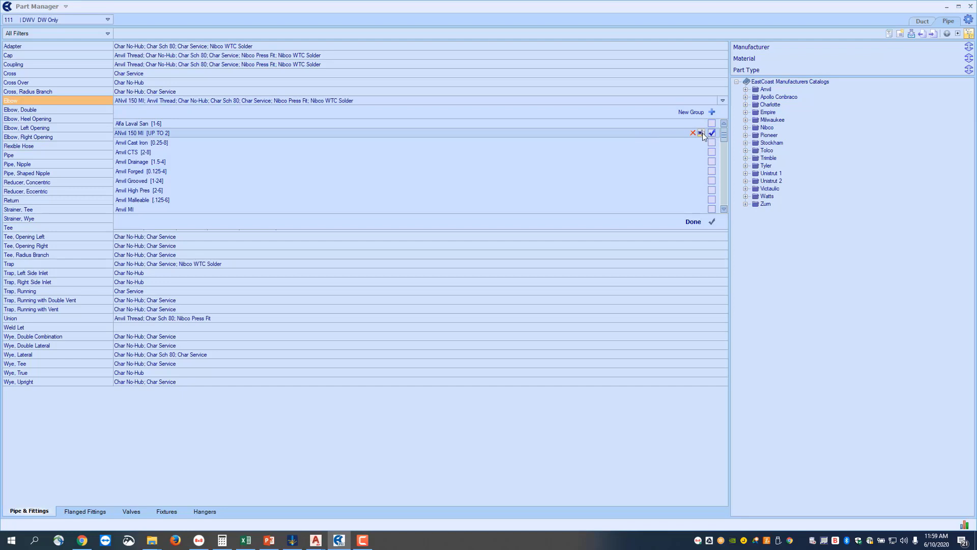
pyautogui.click(703, 133)
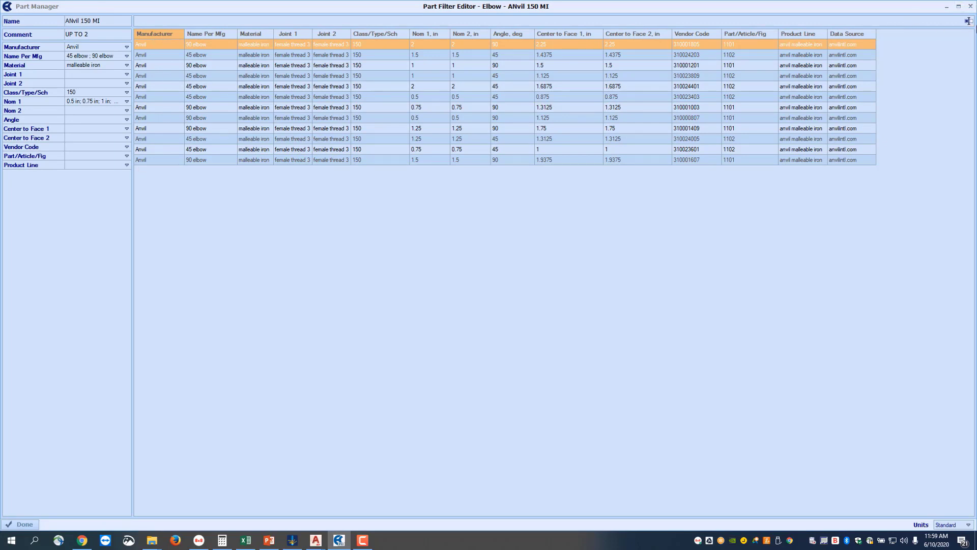
# Switch the elbow filter to part editing and duplicate all of the listed Anvil malleable iron elbows.
pyautogui.click(968, 22)
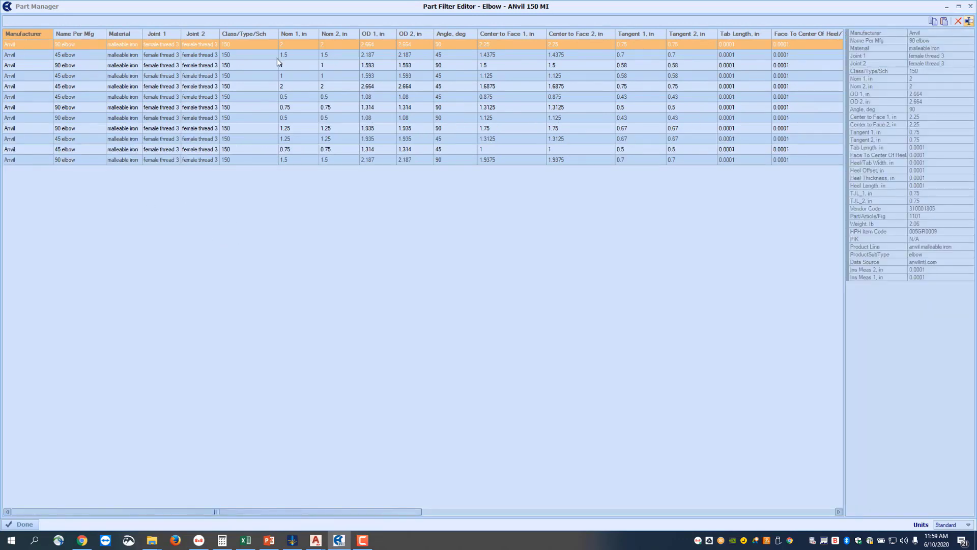
pyautogui.keyDown('shift'); pyautogui.click(242, 161); pyautogui.keyUp('shift')
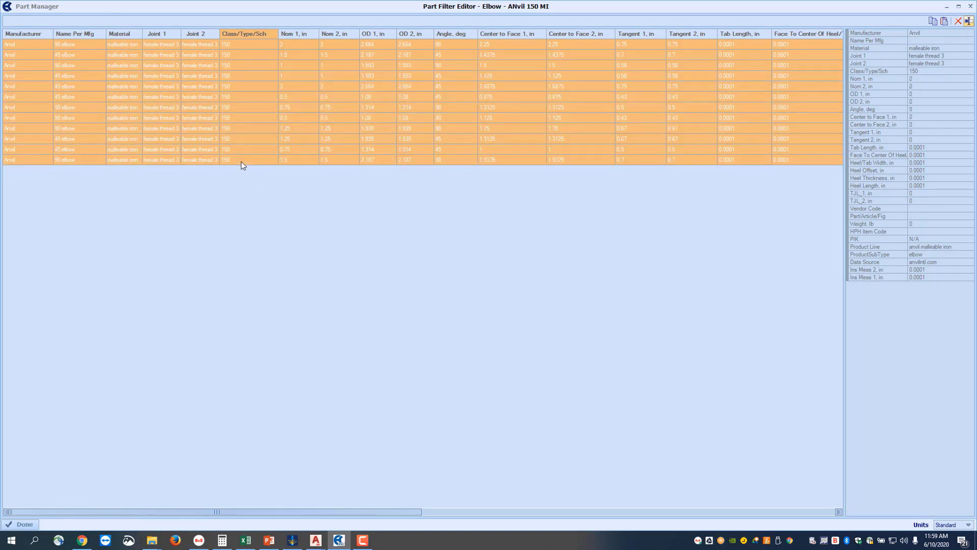
pyautogui.click(945, 22)
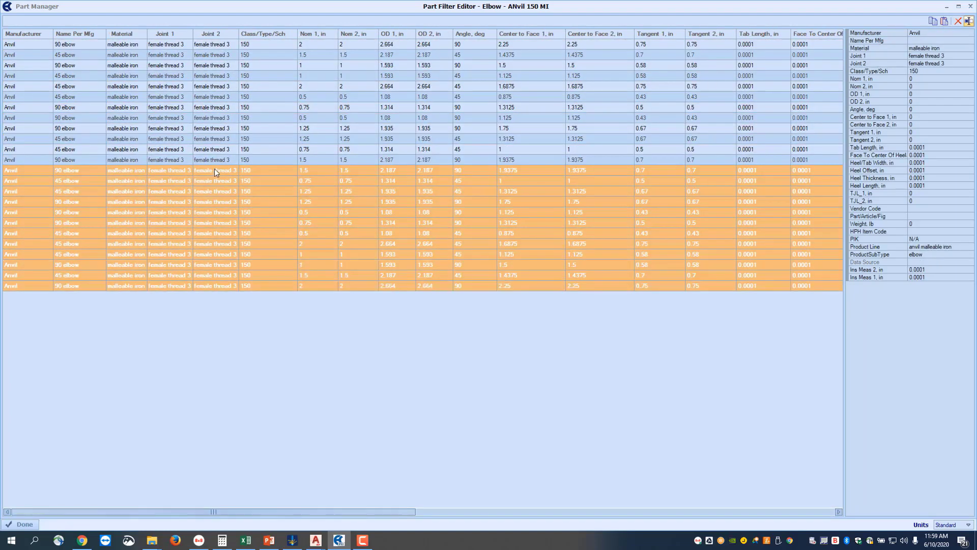
pyautogui.click(260, 128)
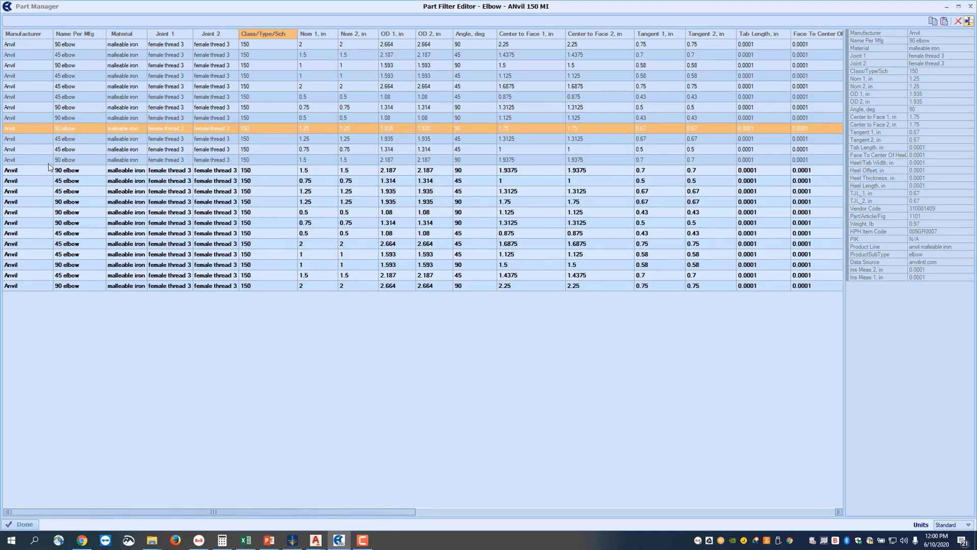
# Select all of the duplicated elbow rows and set their manufacturer to Manf abc.
pyautogui.click(32, 169)
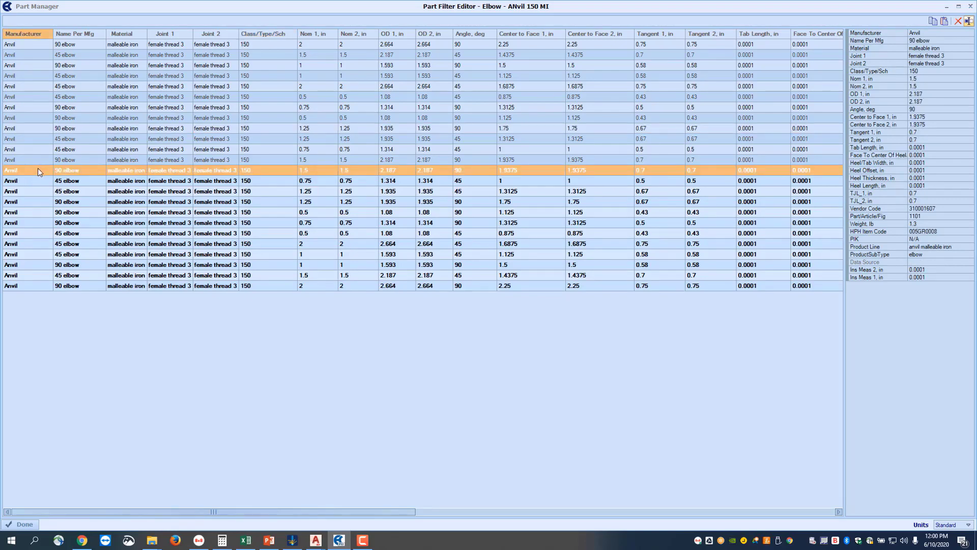
pyautogui.keyDown('shift'); pyautogui.click(30, 286); pyautogui.keyUp('shift')
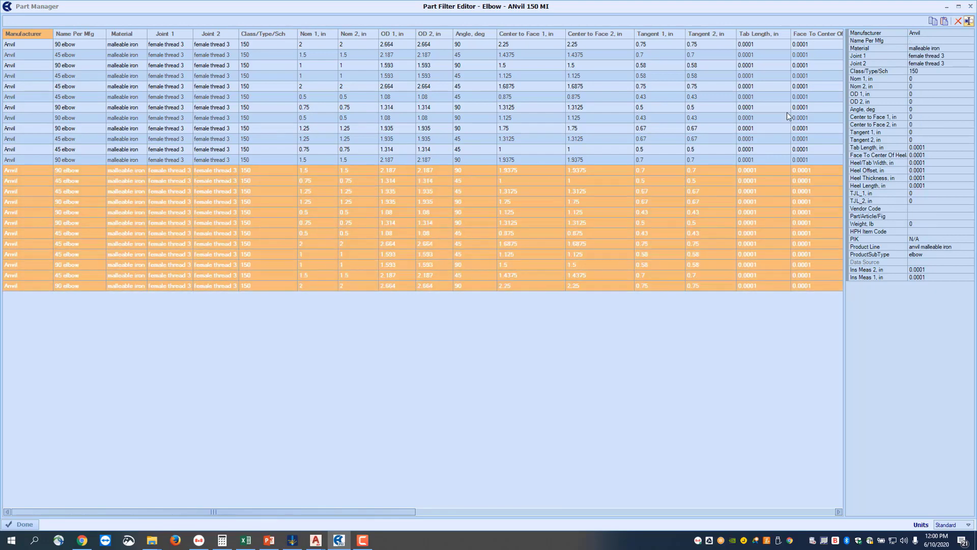
pyautogui.click(955, 32)
pyautogui.click(970, 33)
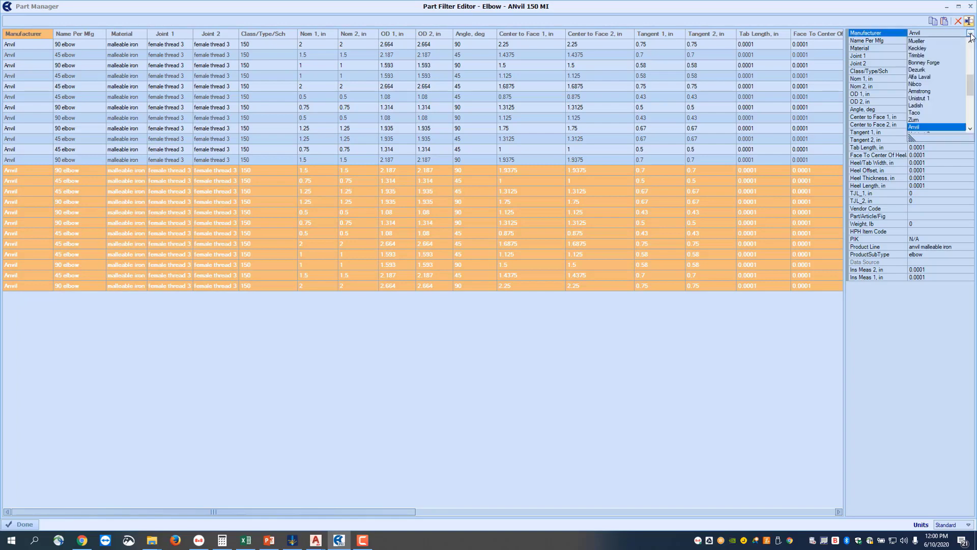
pyautogui.scroll(-5, 935, 90)
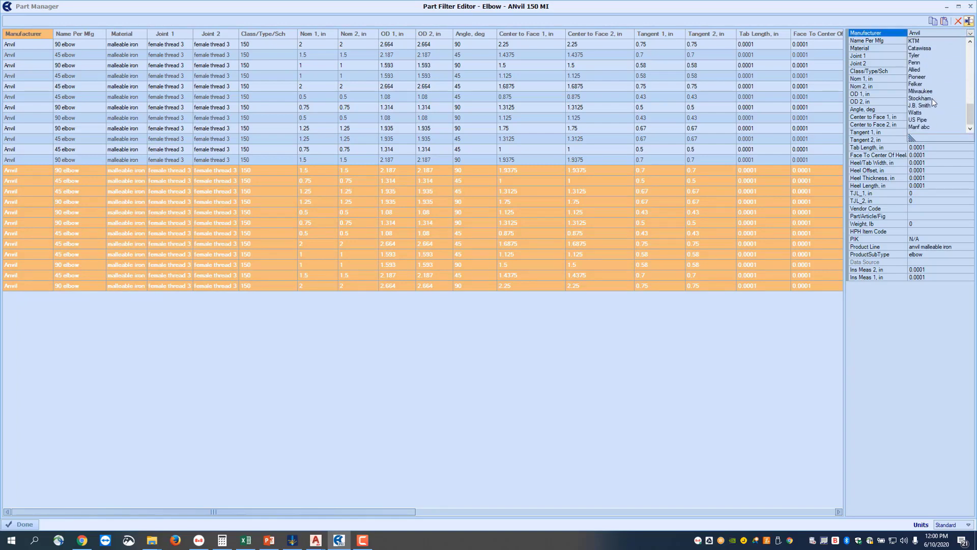
pyautogui.click(917, 127)
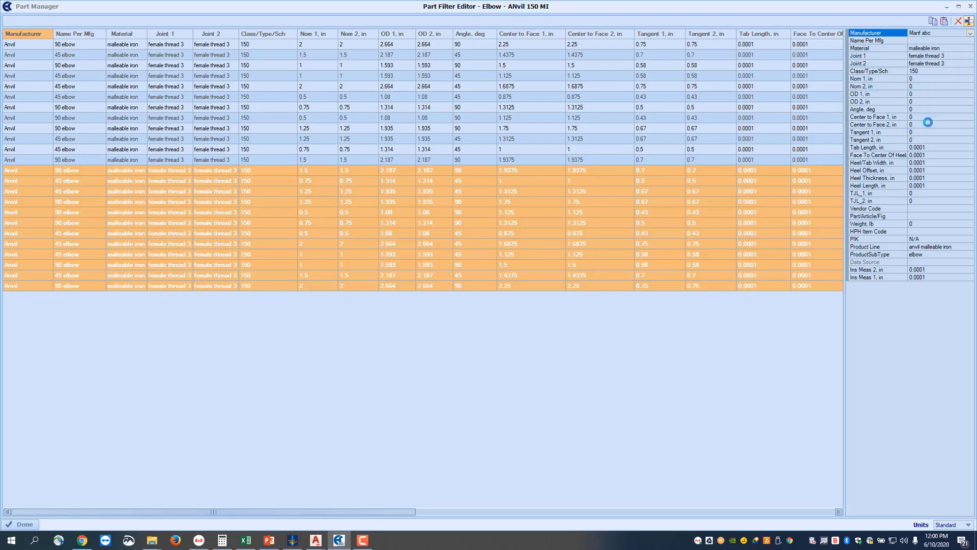
# Set both Joint 1 and Joint 2 of the selected Manf abc elbows to "female thread".
pyautogui.click(951, 56)
pyautogui.click(970, 56)
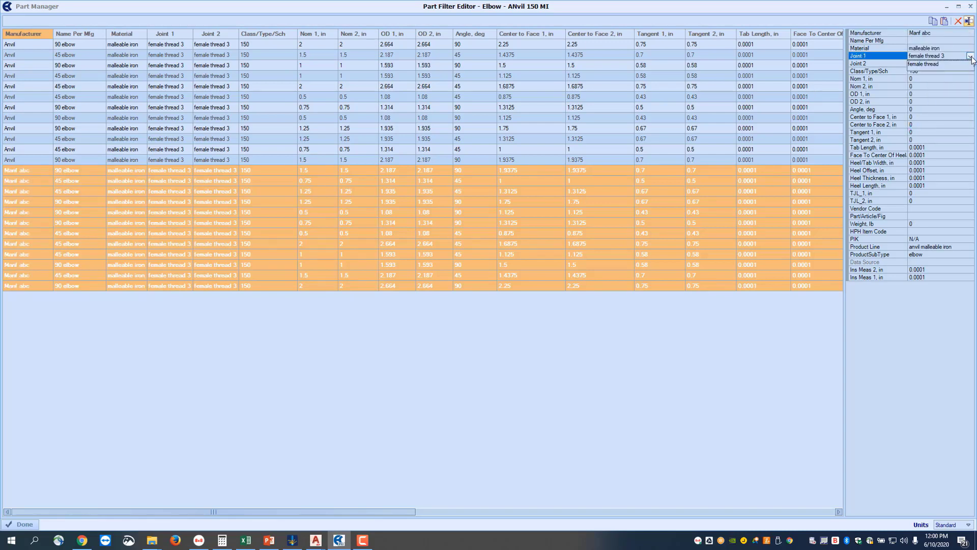
pyautogui.click(923, 65)
pyautogui.click(973, 64)
pyautogui.click(971, 64)
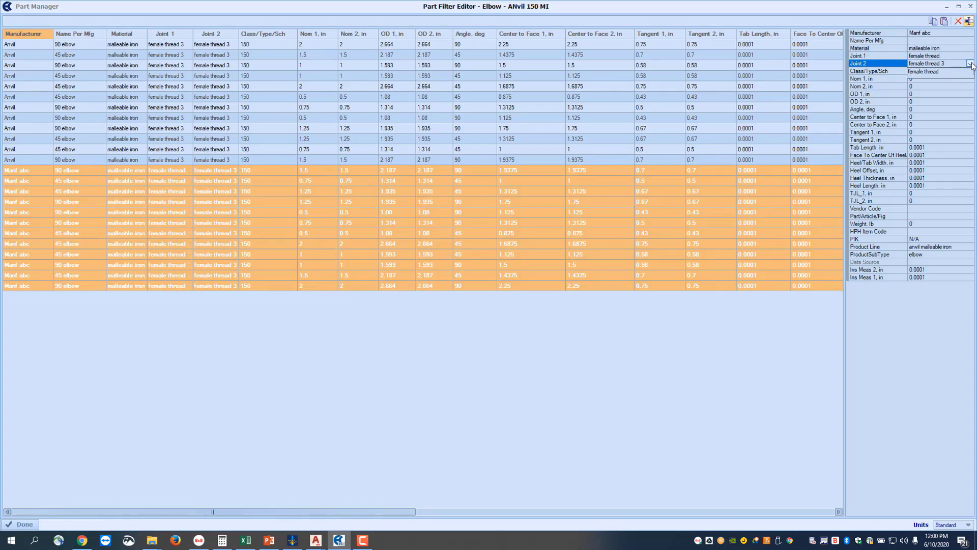
pyautogui.click(924, 72)
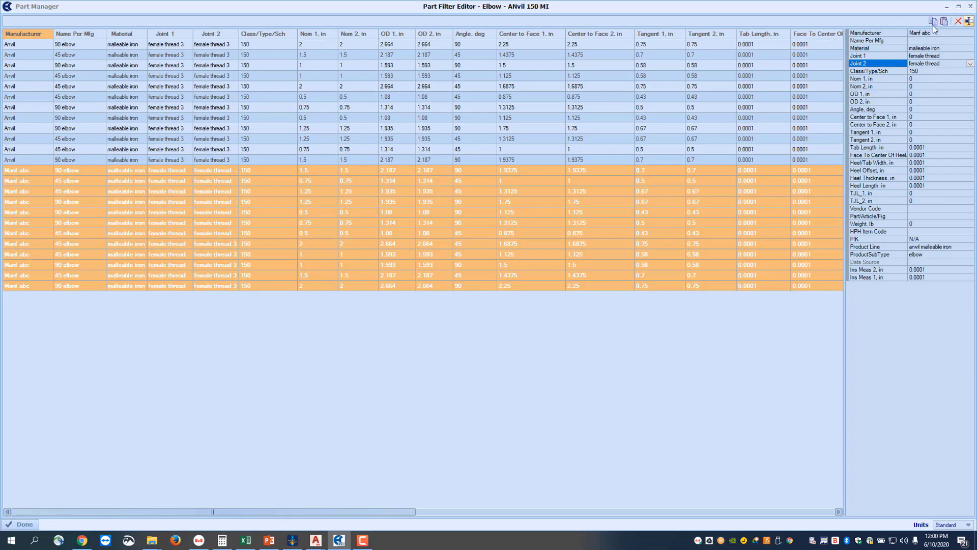